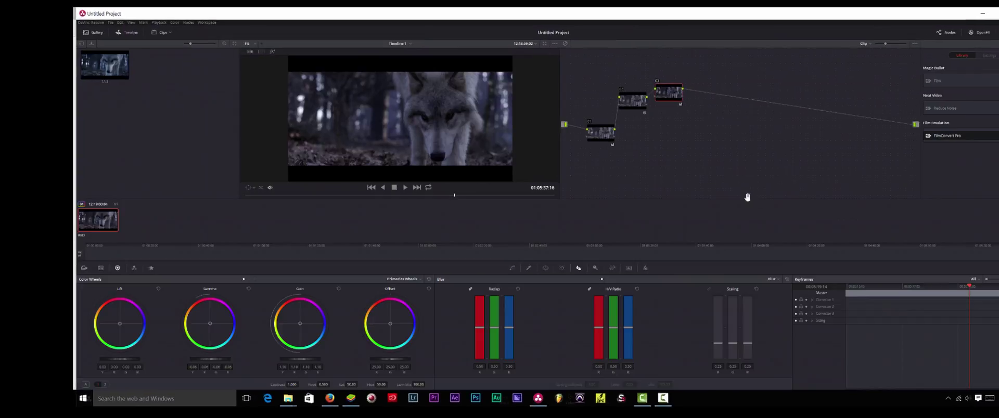
- Line the second node up with the first, append a serial node, and turn on a circular power window for it
left_click_drag(630, 101, 636, 132)
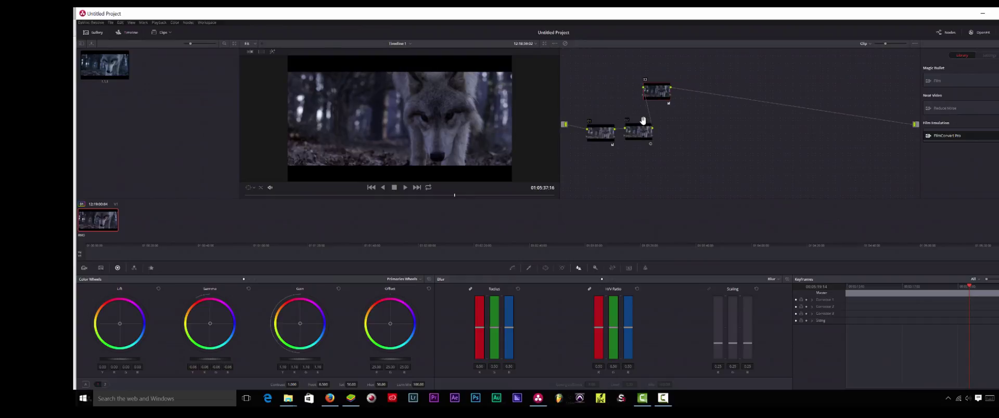
key("alt+s")
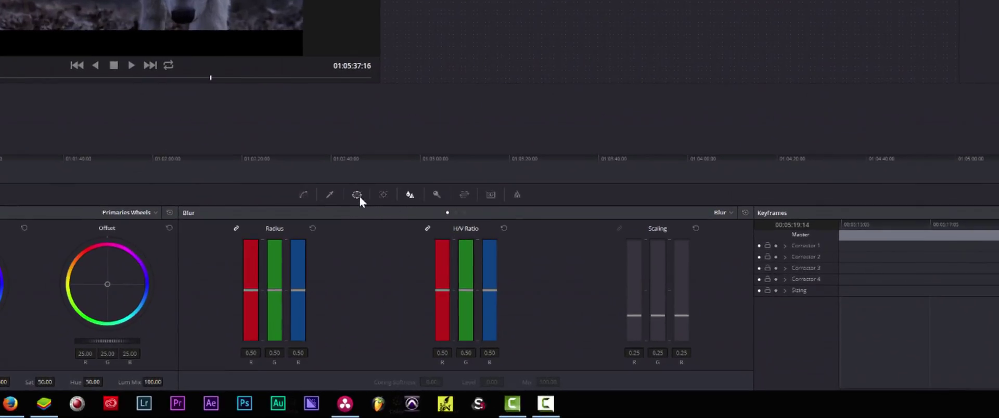
left_click(357, 195)
left_click(199, 279)
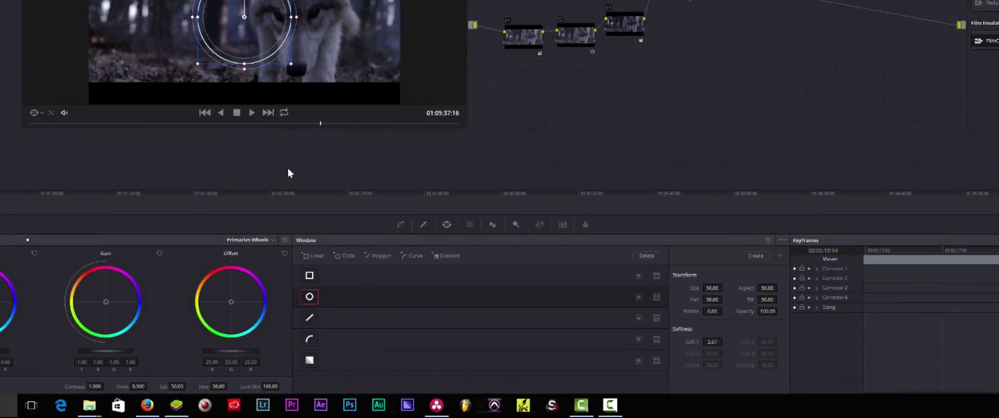
- Fit the circular window as a narrow upright ellipse over the wolf's face, soften its edge, and hide the window outline
left_click_drag(418, 134, 469, 162)
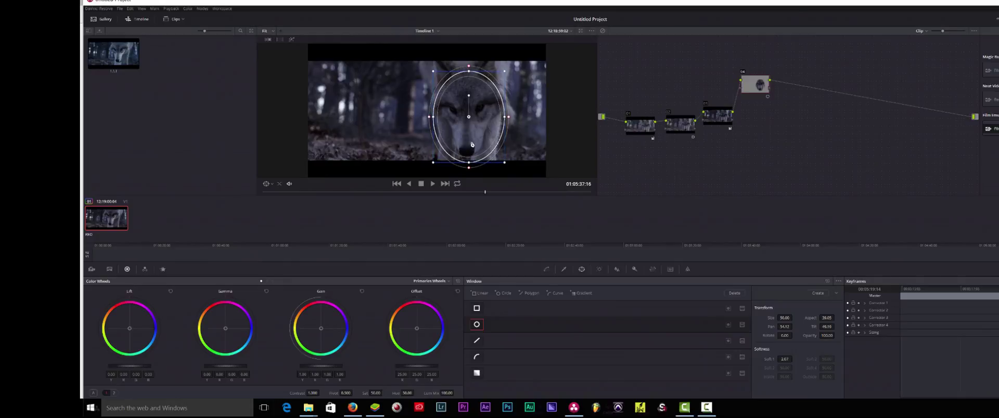
left_click_drag(506, 116, 489, 132)
left_click_drag(787, 360, 812, 361)
left_click(269, 184)
left_click(276, 193)
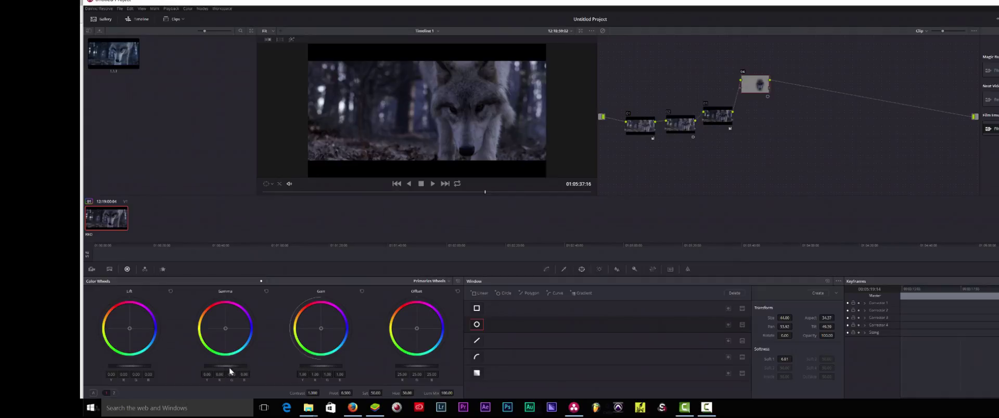
- Brighten the wolf's face slightly with the gamma and gain master levels, and check the result full screen
left_click_drag(261, 365, 325, 367)
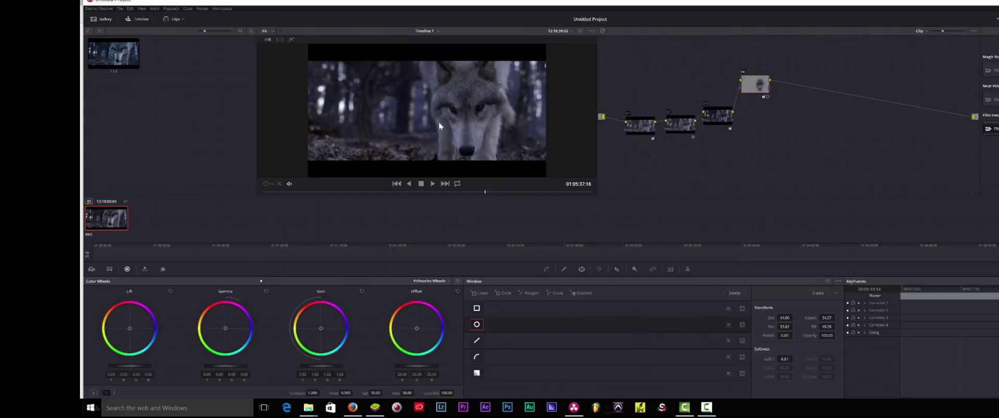
key("ctrl+f")
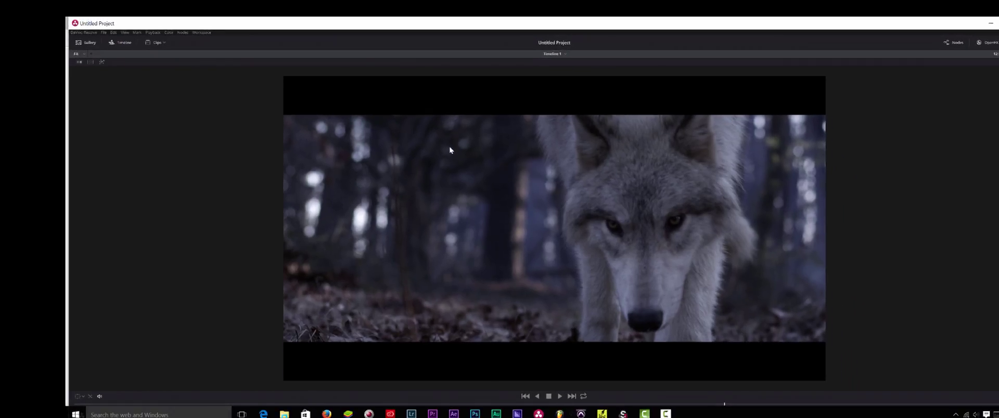
key("shift+f")
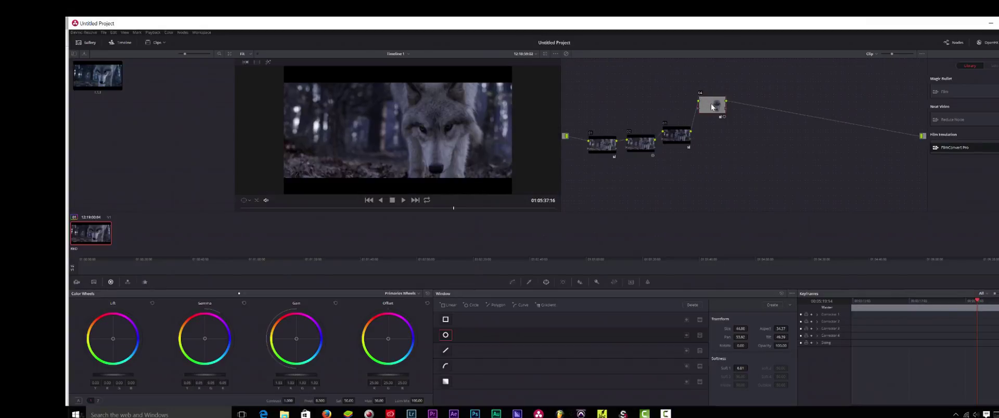
- Lower the face node a little in the graph, open the tracker for its window, and hide the window outline
mouse_move(713, 107)
left_mouse_down()
mouse_move(721, 102)
mouse_move(722, 130)
mouse_move(714, 121)
left_mouse_up()
left_click(566, 282)
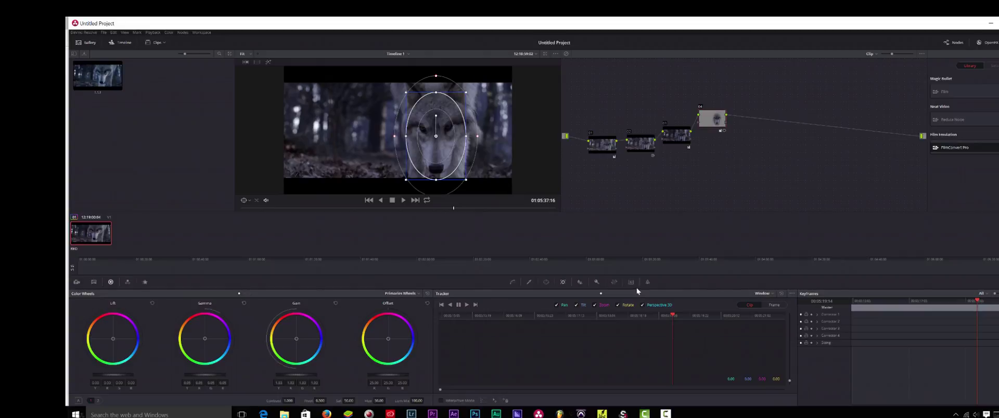
left_click(249, 201)
left_click(252, 209)
- Append a serial node, tint the image blue with the gamma and lift wheels, and compare the look full screen
key("alt+s")
left_click_drag(707, 128, 709, 100)
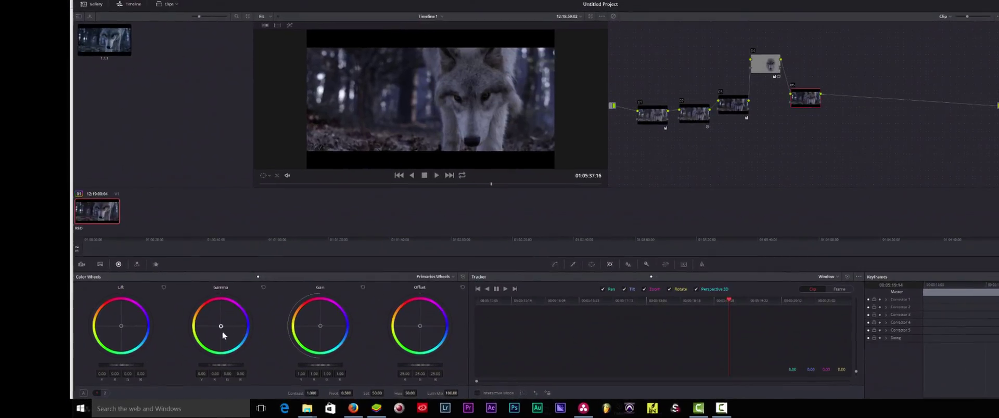
left_click_drag(224, 341, 231, 355)
left_click_drag(224, 335, 240, 349)
left_click_drag(227, 342, 234, 339)
left_click_drag(124, 327, 121, 327)
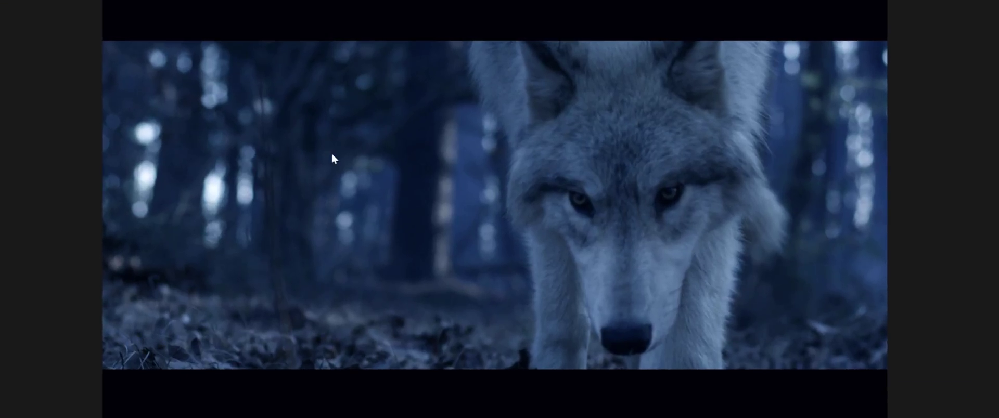
key("ctrl+d")
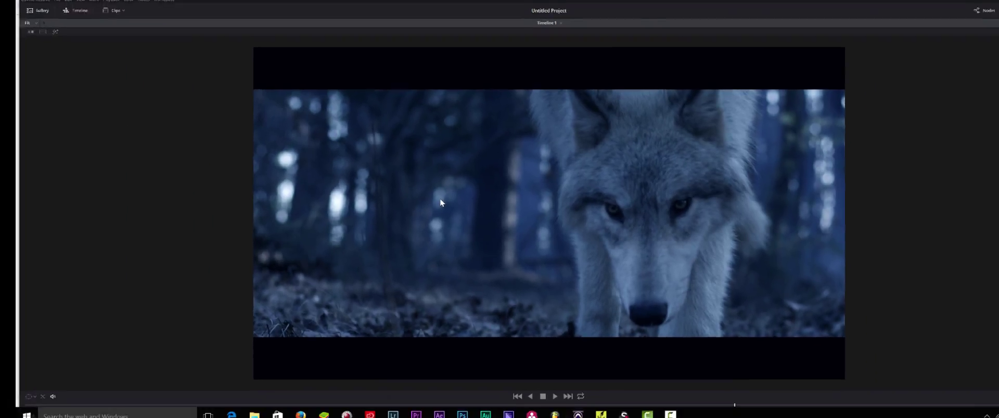
key("shift+f")
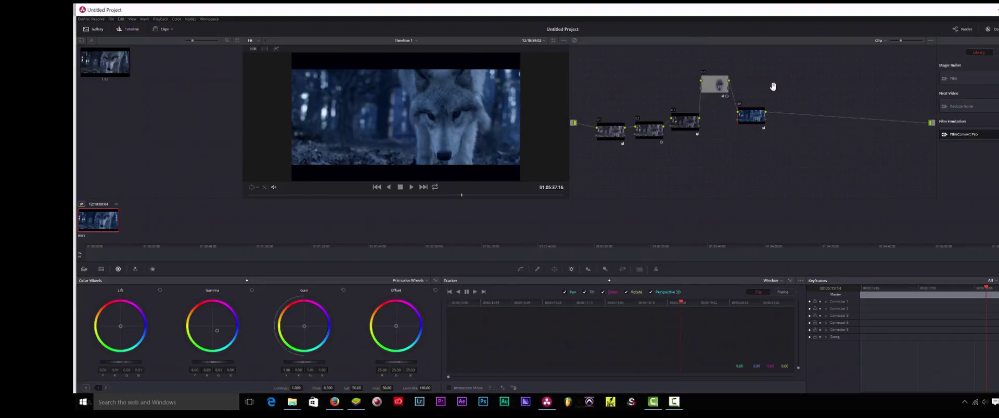
- Nudge the blue-tint node upward, append a serial node after it, and turn on a circular power window
left_click_drag(749, 121, 752, 119)
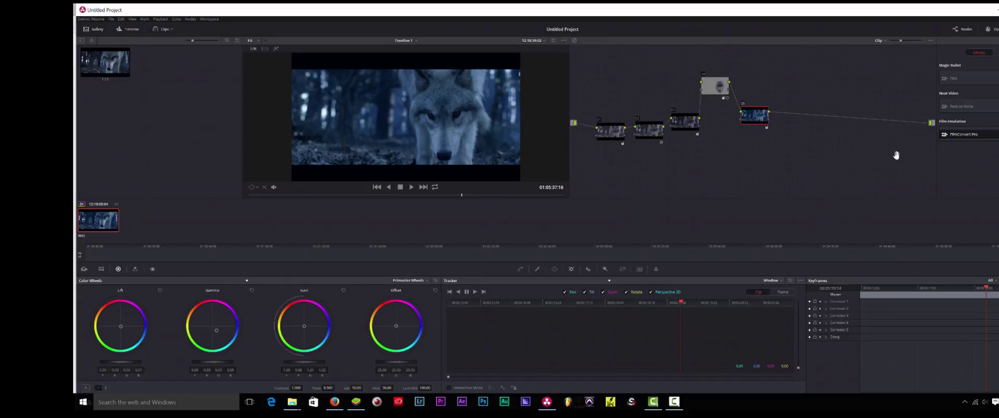
left_click_drag(760, 123, 758, 117)
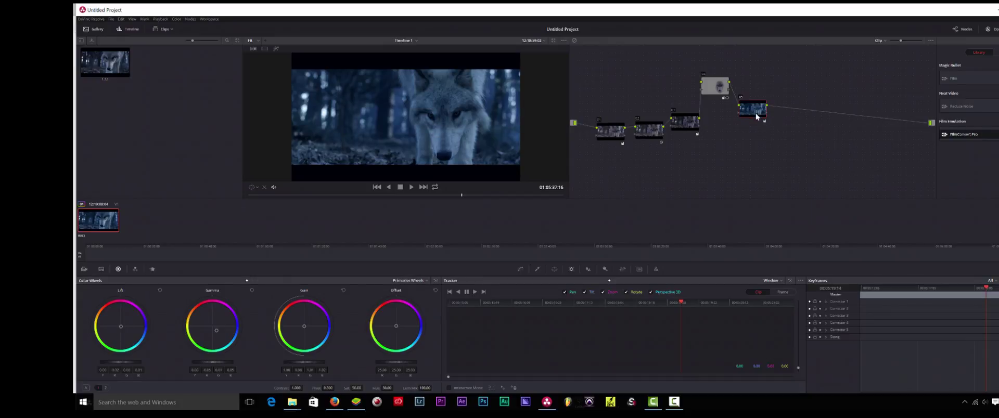
key("alt+s")
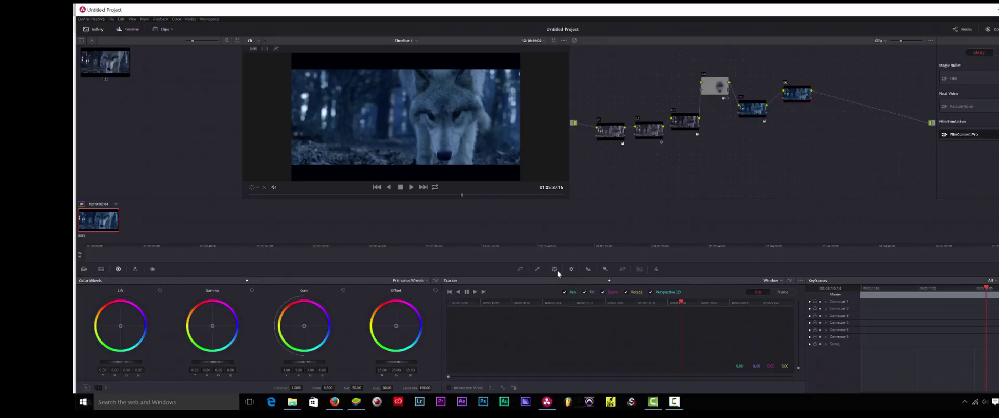
left_click(555, 269)
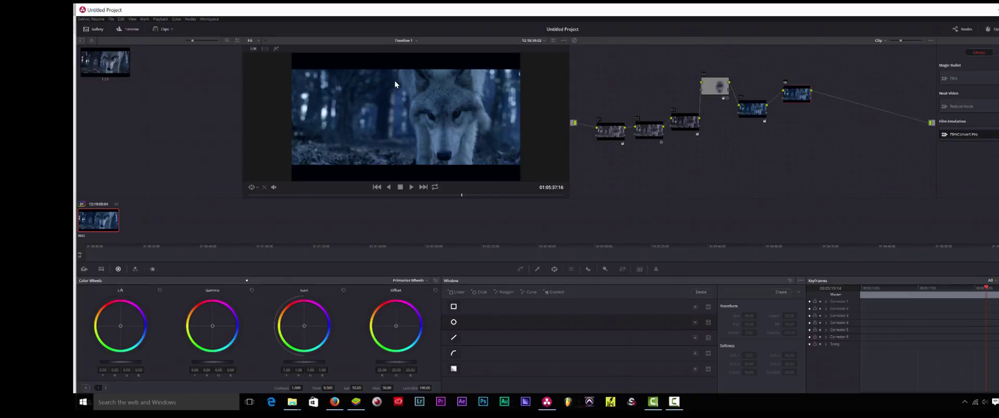
left_click(453, 323)
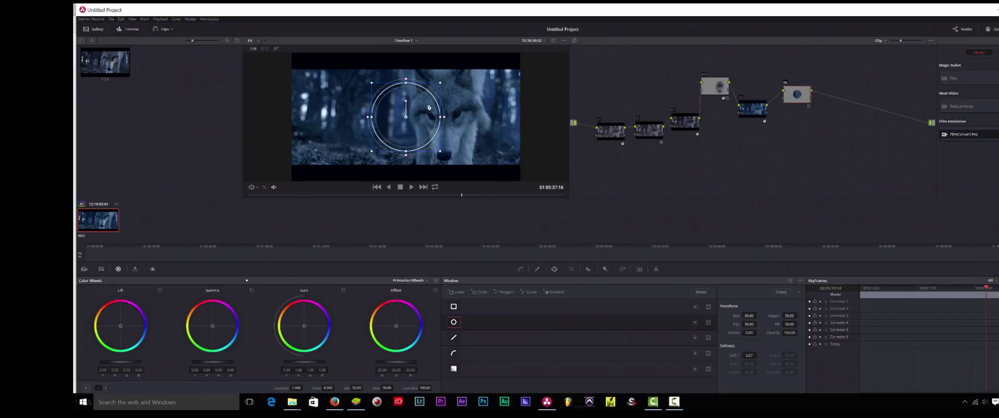
- Stretch the circular window into a wide ellipse covering most of the frame, centre it near the wolf, and soften its edge
left_click_drag(440, 123, 523, 118)
left_click_drag(406, 83, 428, 84)
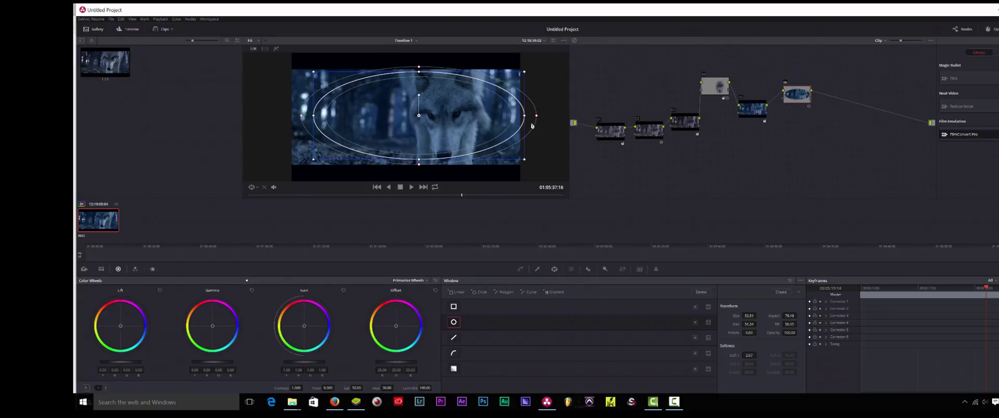
left_click_drag(534, 120, 488, 125)
left_click_drag(749, 355, 776, 355)
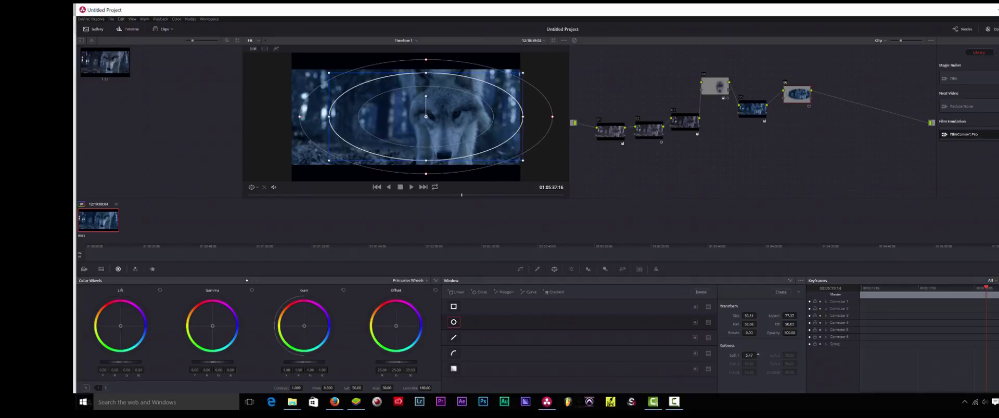
- Invert the elliptical window, hide its outline, and lower the gain slightly to darken the frame edges as a vignette
left_click(694, 322)
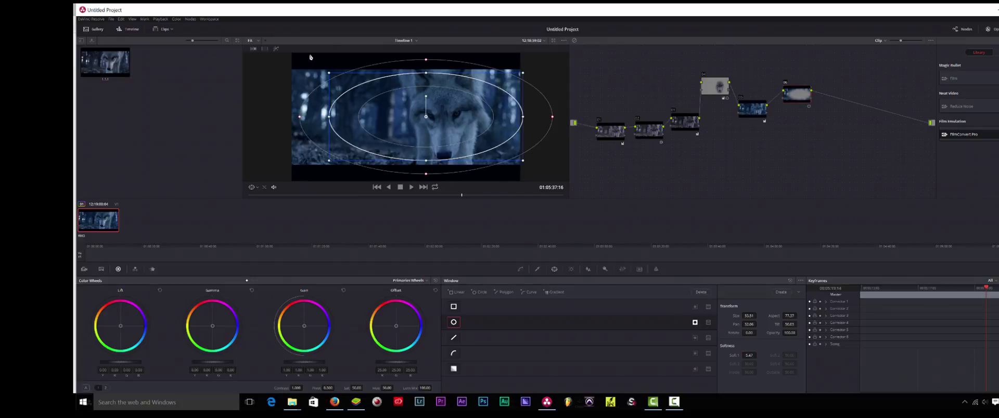
left_click(254, 188)
left_click(268, 220)
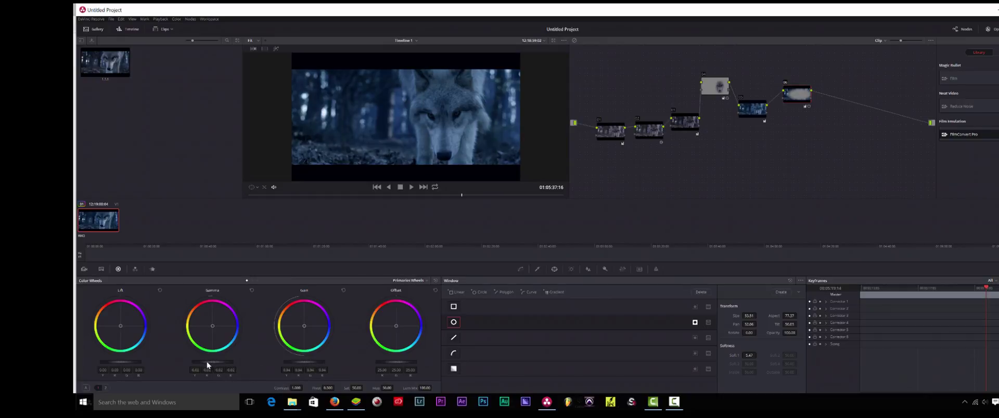
left_click_drag(292, 364, 290, 364)
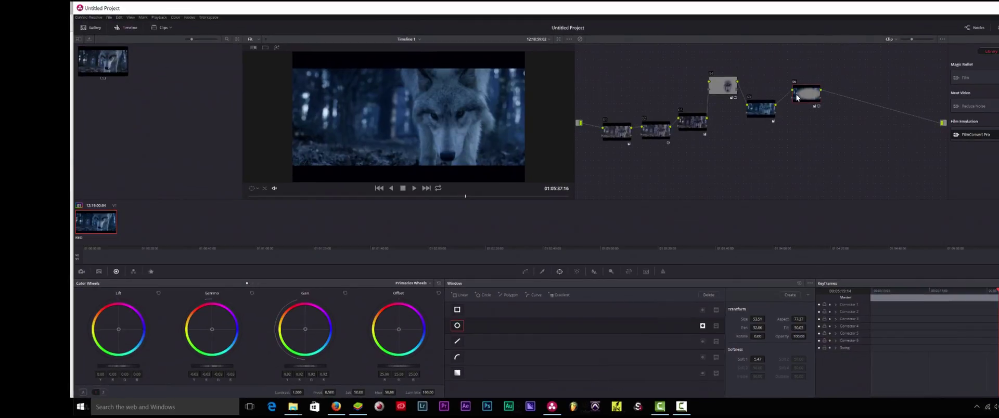
- Move the vignette and second nodes upward, raise the second node's contrast to about 1.09, and check the image full screen
left_click_drag(797, 97, 781, 74)
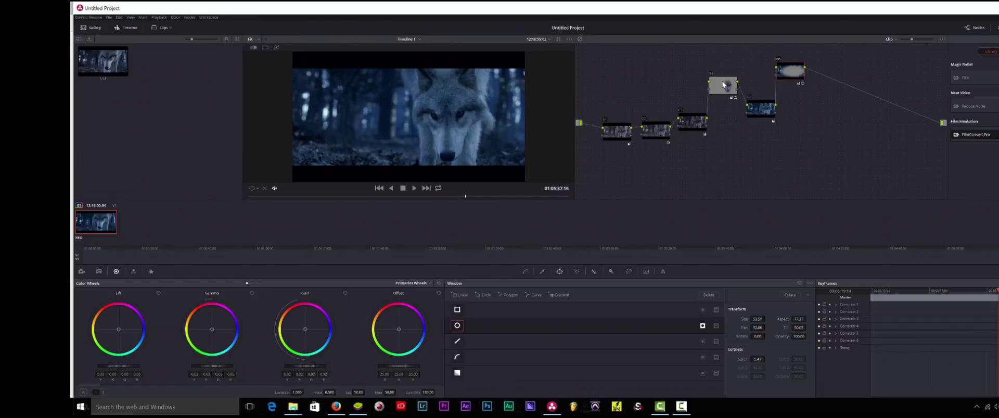
left_click(660, 135)
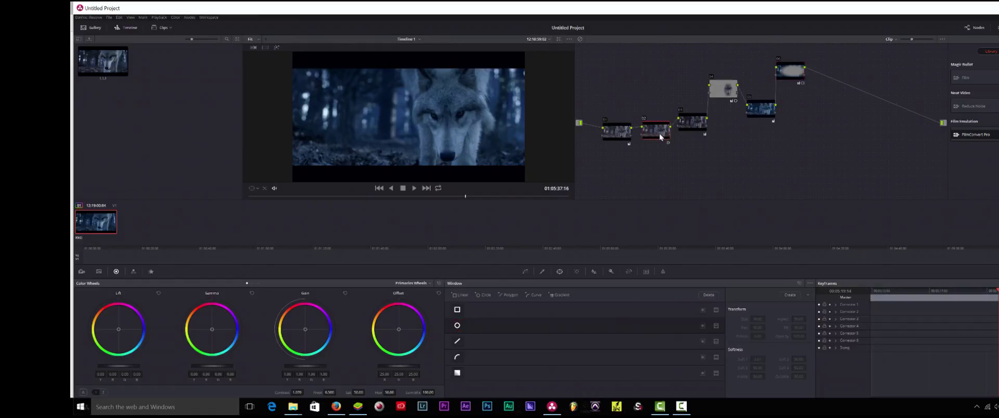
left_click_drag(660, 134, 649, 103)
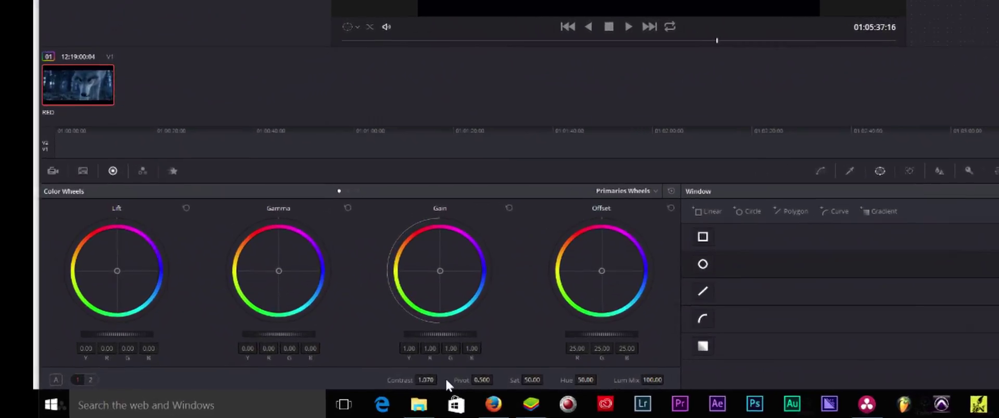
left_click_drag(298, 393, 305, 393)
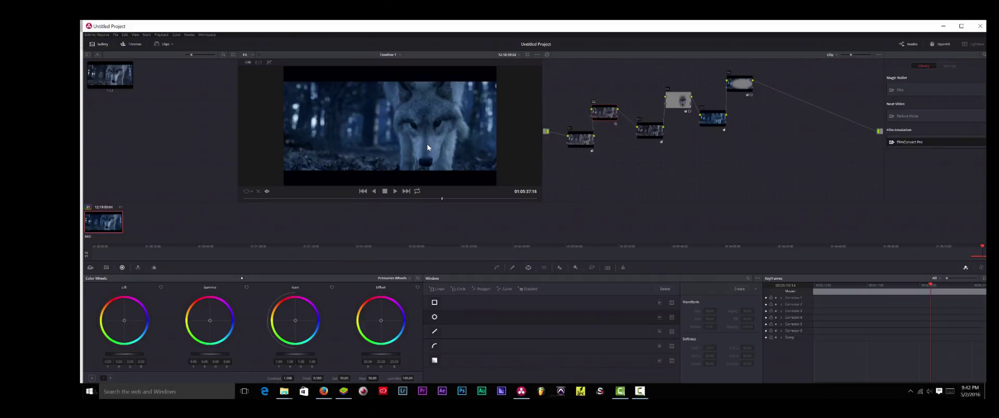
key("shift+f")
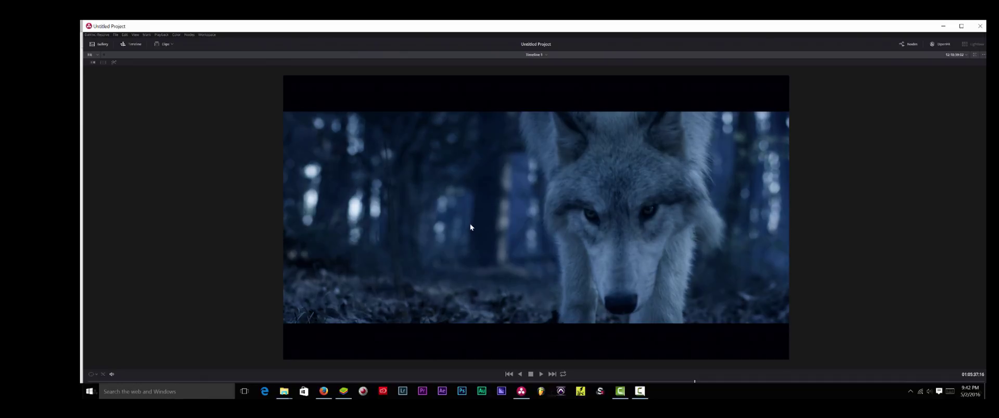
key("shift+f")
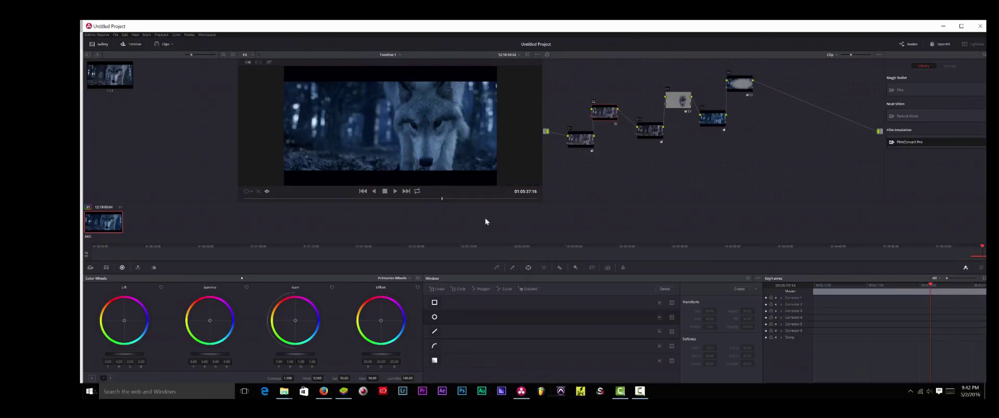
- Rearrange the later nodes in the graph into a tighter zigzag to make room at the end of the chain
left_click_drag(734, 83, 735, 94)
left_click_drag(712, 119, 638, 128)
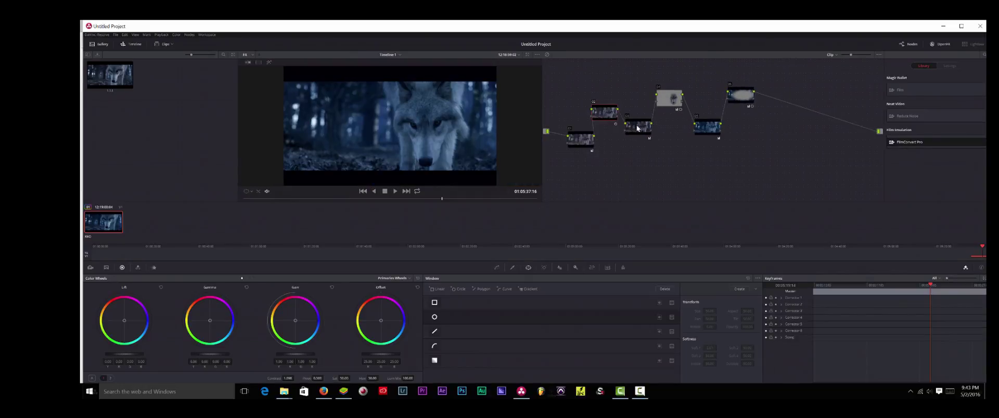
left_click_drag(709, 129, 701, 125)
left_click_drag(741, 99, 721, 104)
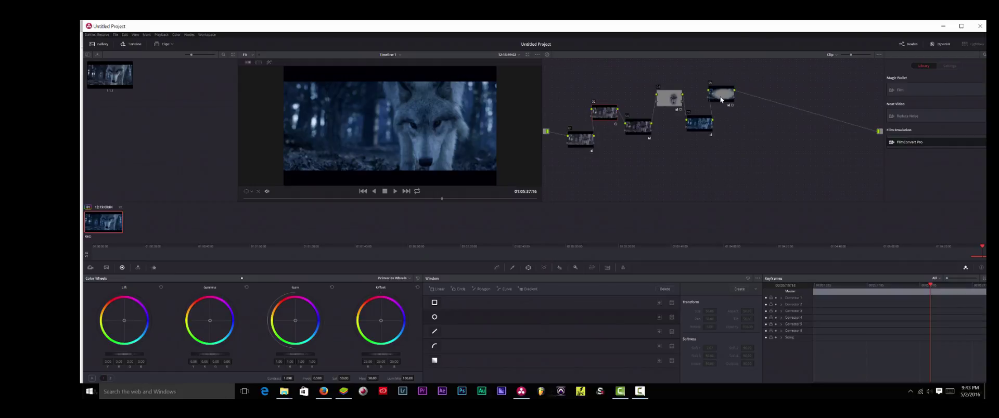
- Append a serial node after the vignette node, place it lower in the graph, and raise its offset master level slightly
left_click(721, 99)
key("alt+s")
left_click_drag(752, 106, 752, 131)
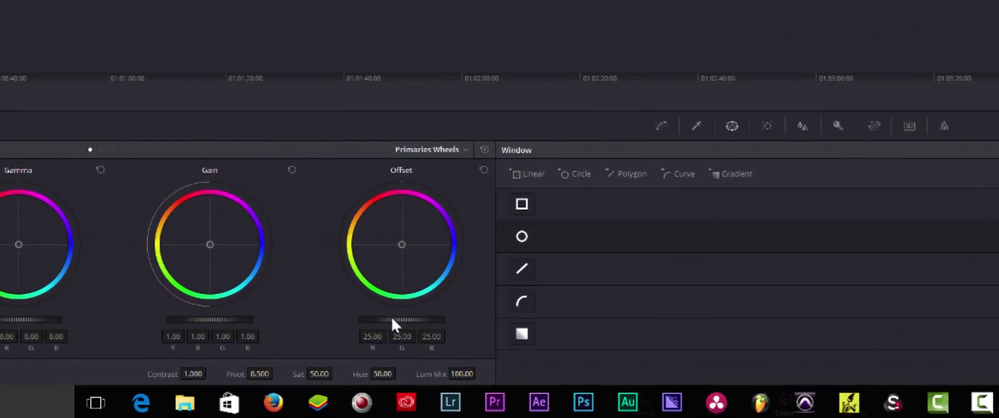
left_click_drag(397, 323, 404, 324)
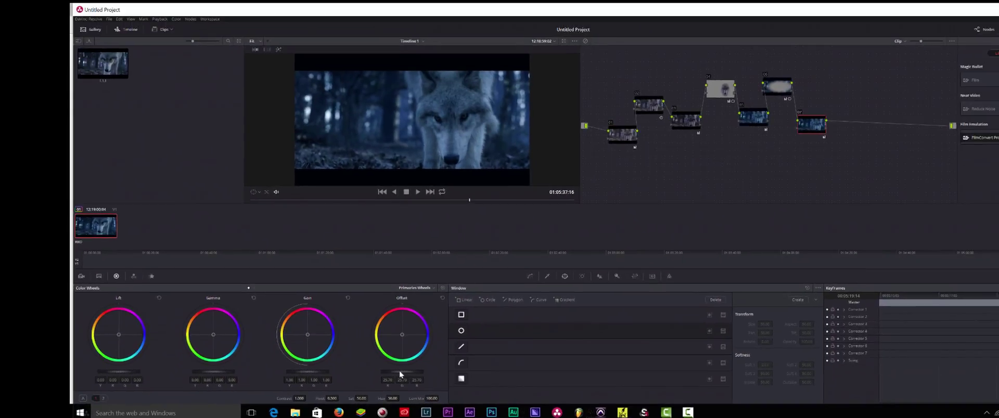
left_click_drag(404, 375, 405, 374)
- Bring the scopes window over the workspace, examine the waveform, parade, vectorscope and histogram, and move it away again
left_click_drag(0, 149, 440, 114)
left_click_drag(555, 151, 681, 150)
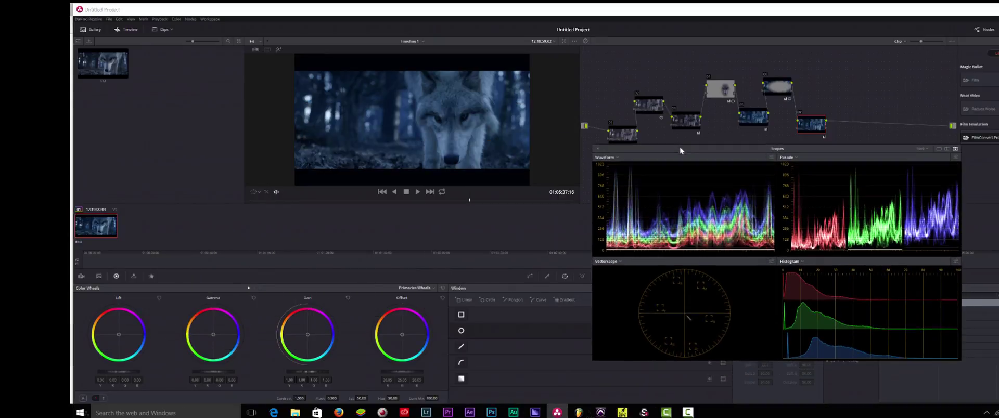
left_click_drag(680, 149, 0, 37)
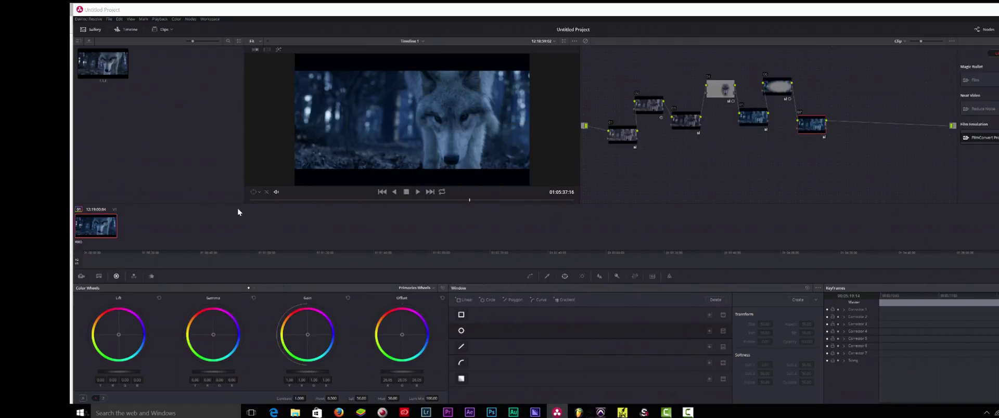
- Sharpen the wolf's face node by lowering its blur radius slightly, and compare the image with and without it full screen
key("alt+f")
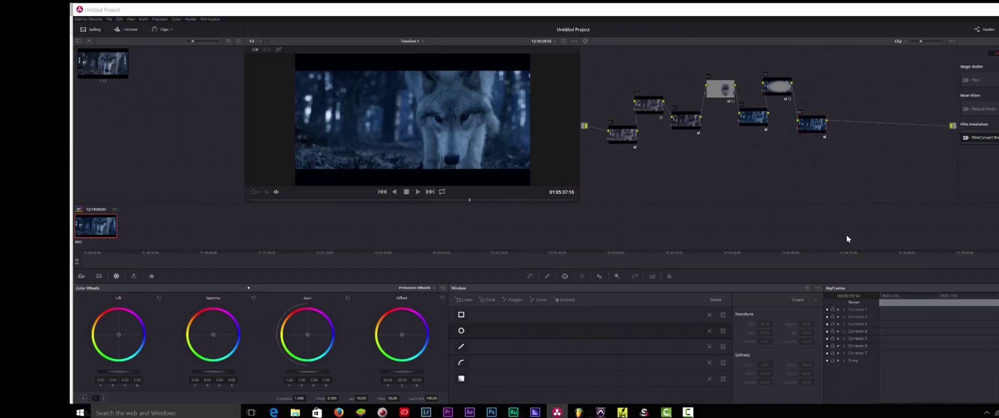
left_click(781, 87)
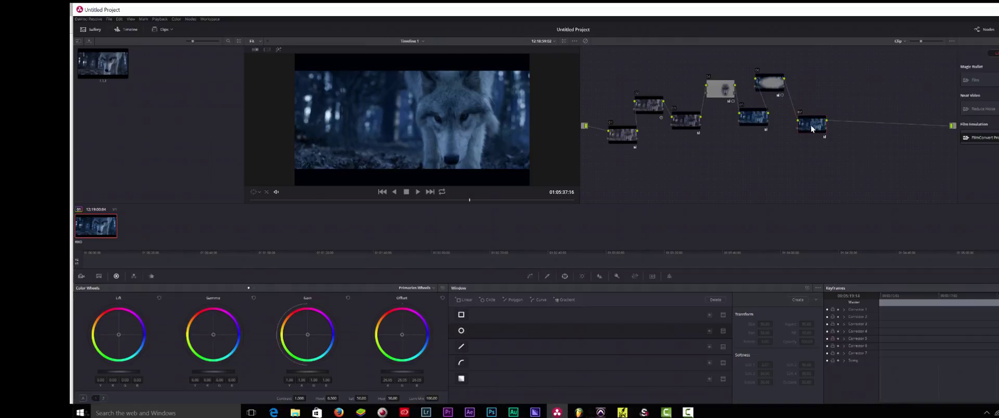
left_click(723, 91)
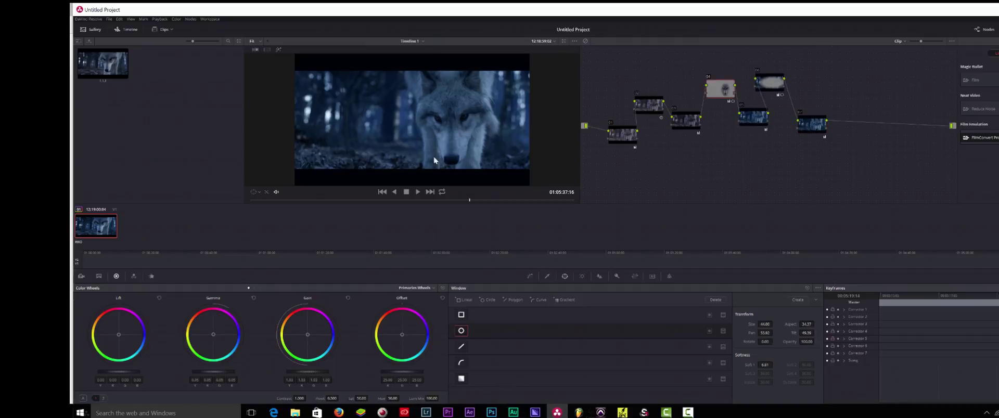
left_click(600, 276)
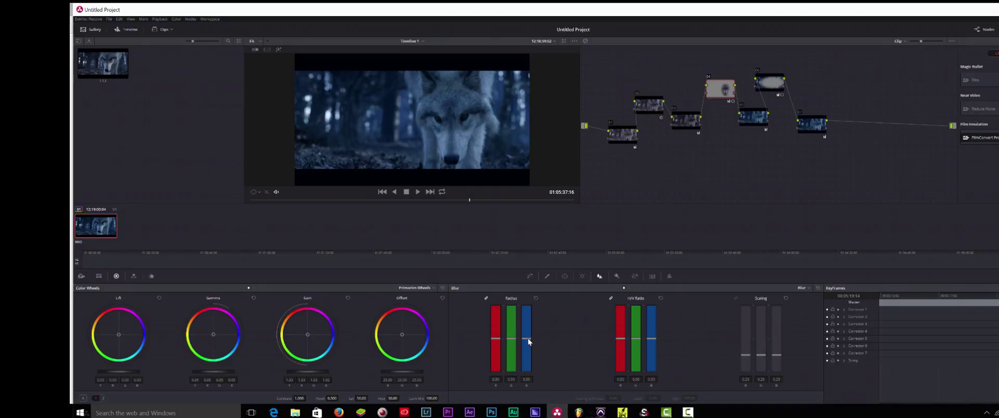
left_click_drag(528, 339, 529, 340)
key("alt+f")
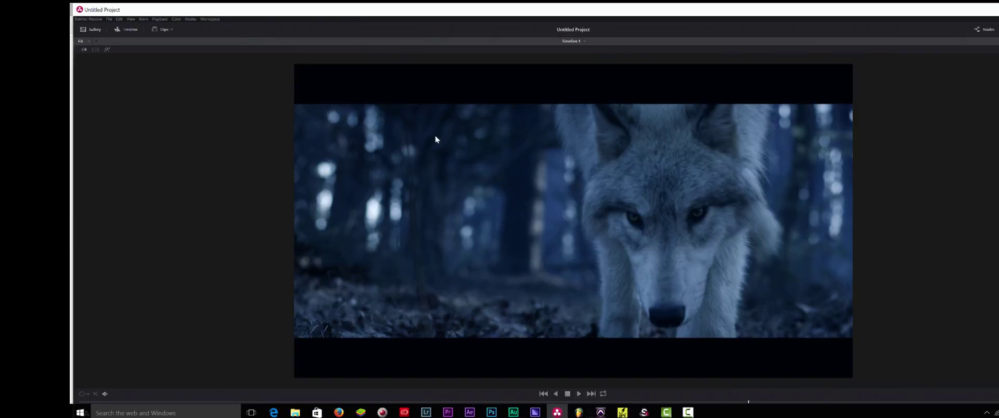
key("ctrl+d")
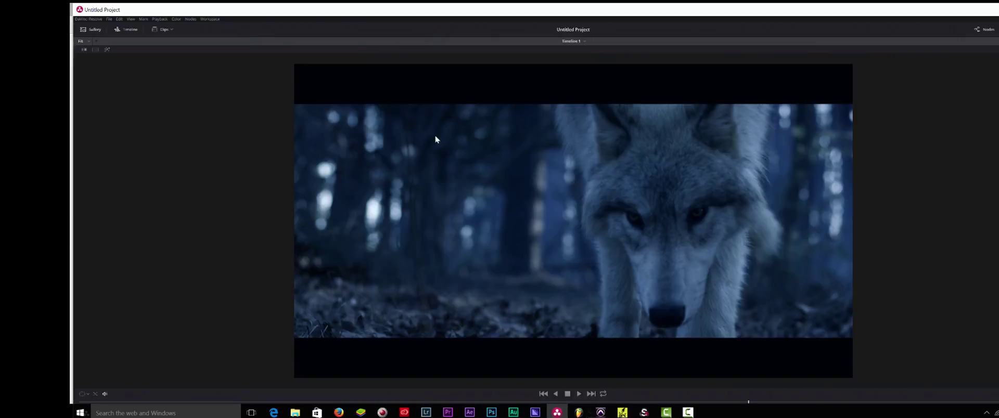
key("ctrl+d")
key("ctrl+d")
key("ctrl+d")
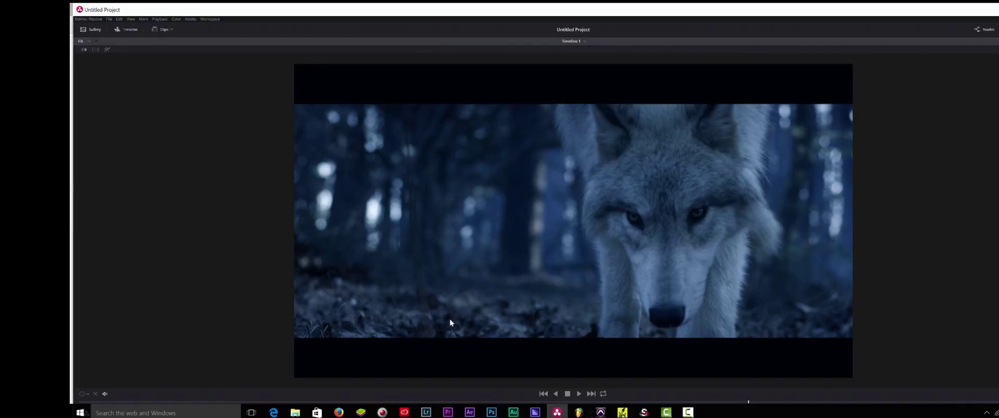
key("alt+f")
- Append a serial node at the chain's end, lower its blur radius slightly to sharpen the whole image, and compare it full screen
left_click(815, 116)
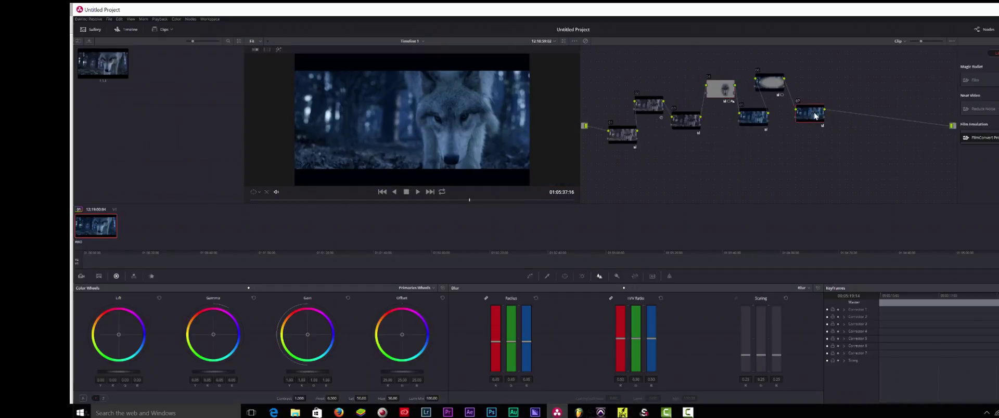
key("alt+s")
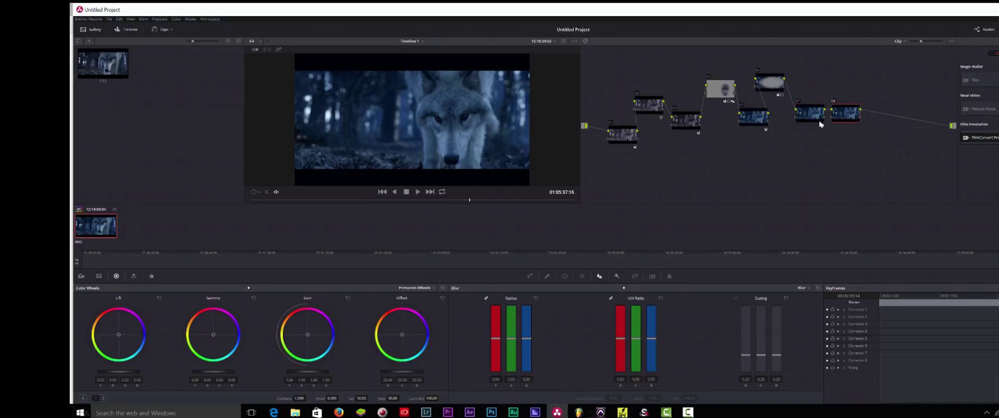
left_click(582, 277)
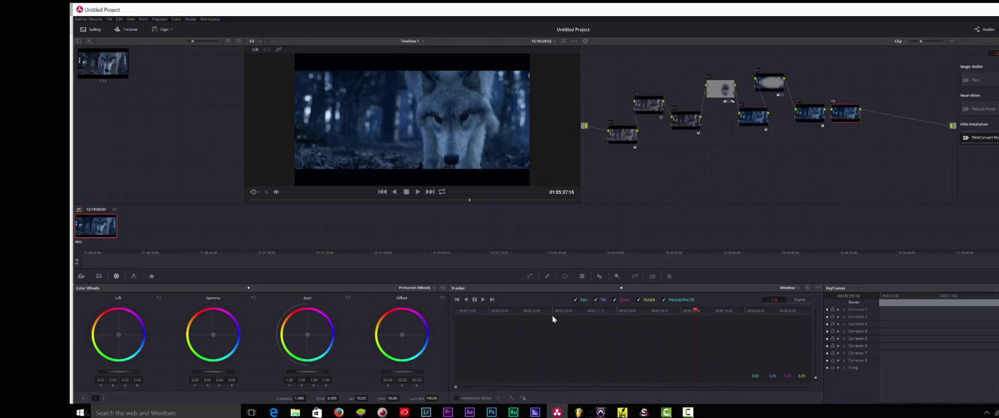
left_click(601, 276)
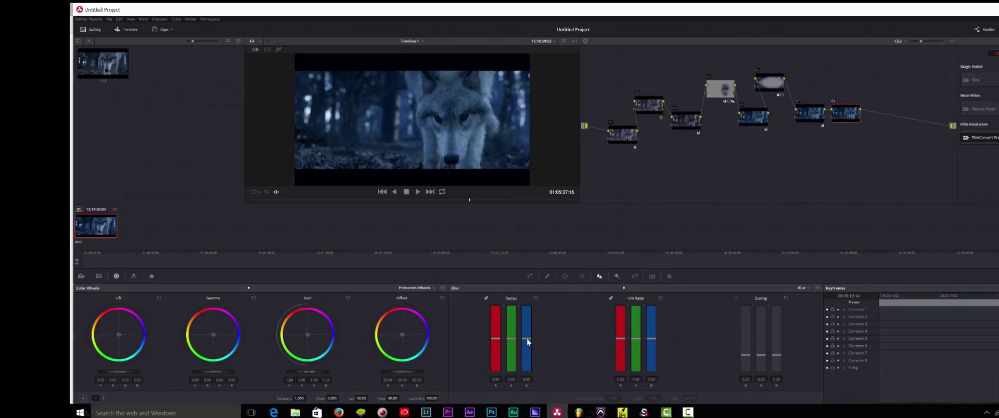
left_click_drag(528, 340, 527, 342)
left_click_drag(527, 340, 527, 342)
key("shift+f")
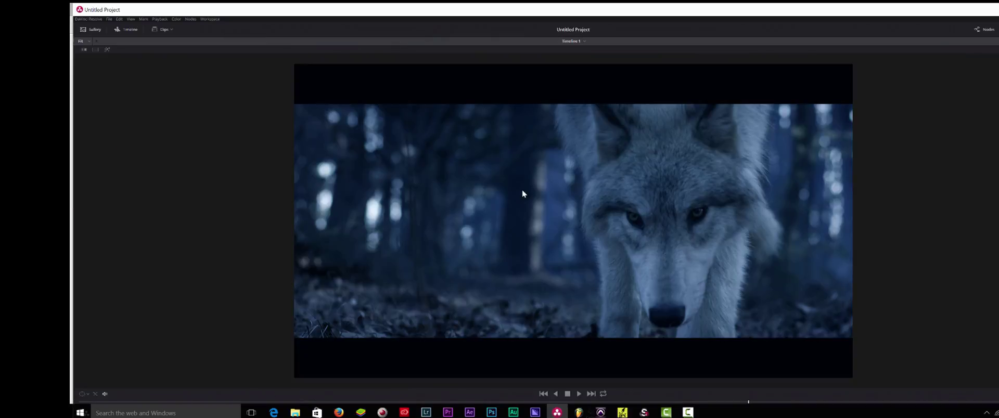
key("shift+d")
key("shift+d")
key("alt+f")
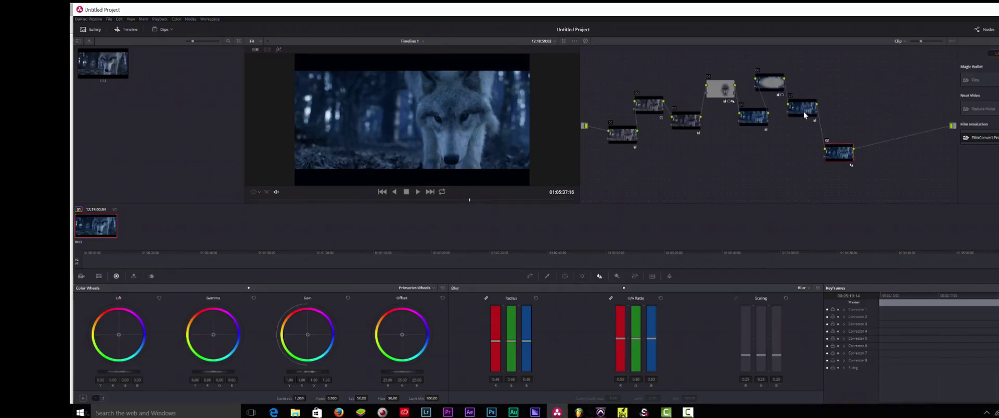
- Append another serial node after the sharpening node, place it higher in the graph, and apply the Reduce Noise effect to it
left_click_drag(839, 154, 831, 143)
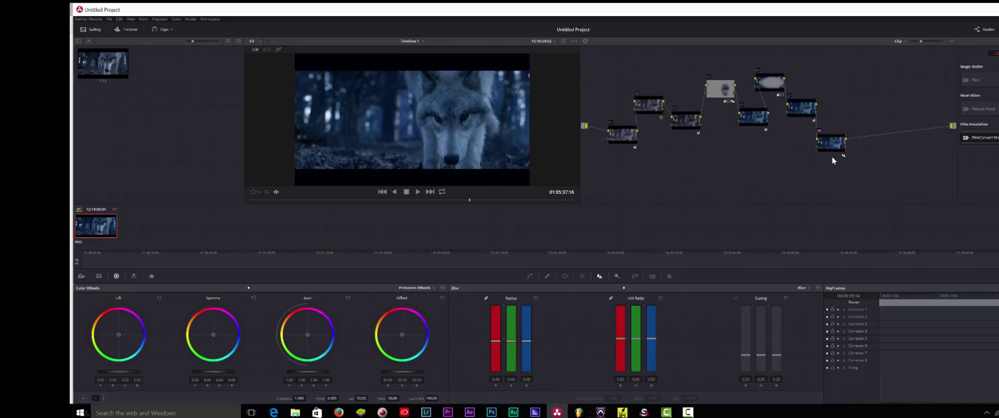
key("alt+s")
left_click_drag(867, 142, 863, 100)
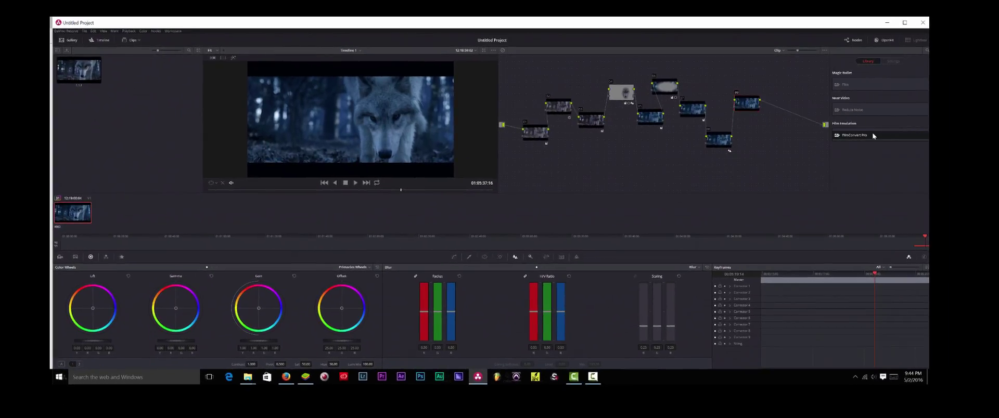
left_click_drag(753, 107, 745, 94)
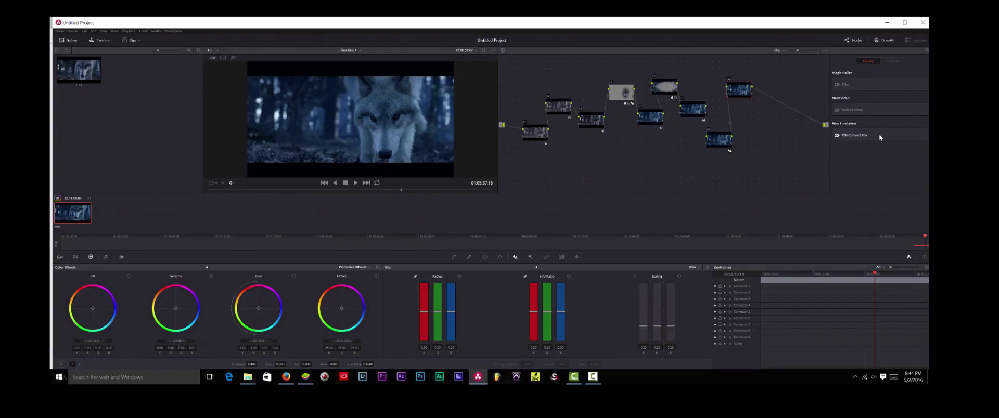
left_click_drag(856, 111, 757, 92)
- Prepare the Reduce Noise profile with Auto Profile, accepting the small sample area
left_click(888, 90)
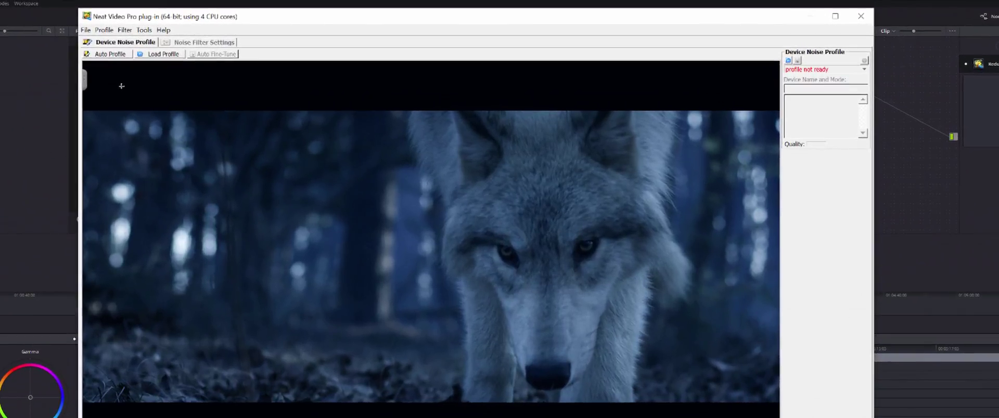
left_click(111, 55)
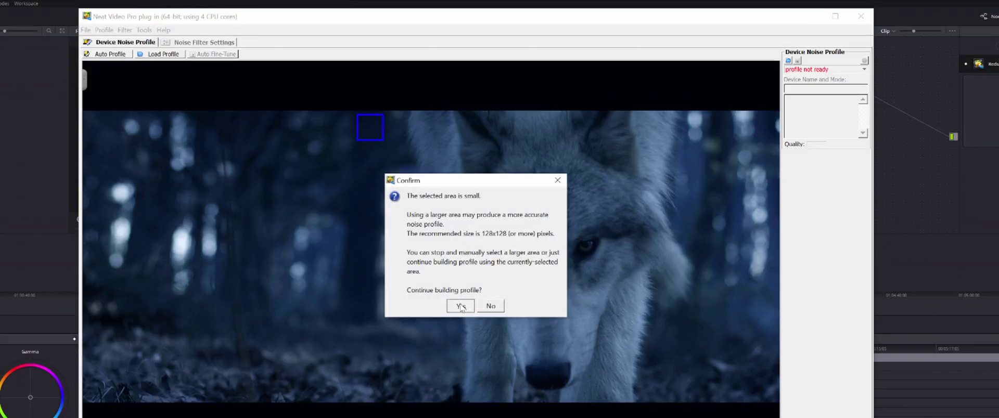
left_click(461, 307)
- Preview the noise filter by comparing the filtered and original image, and apply the noise reduction
left_click(204, 43)
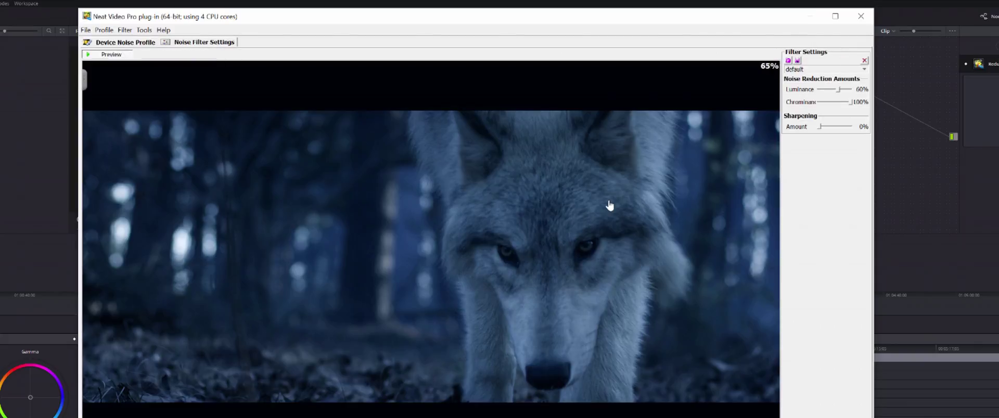
left_click(436, 281)
left_click(385, 259)
left_click(384, 260)
left_click(384, 260)
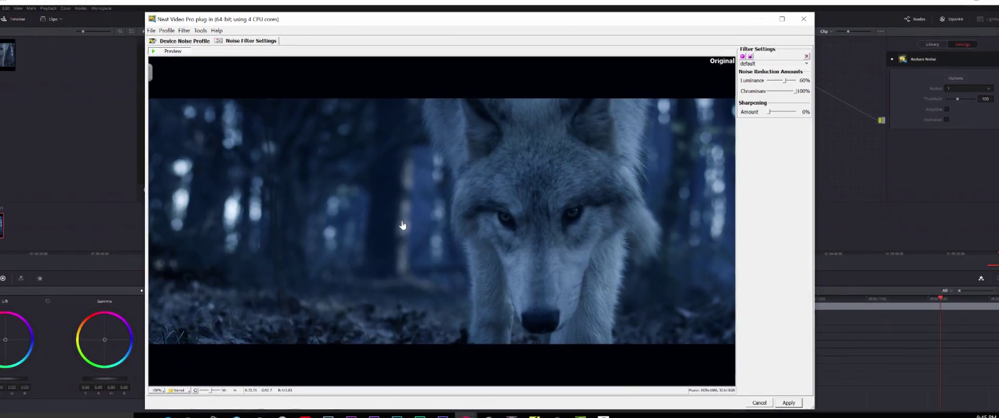
left_click(402, 225)
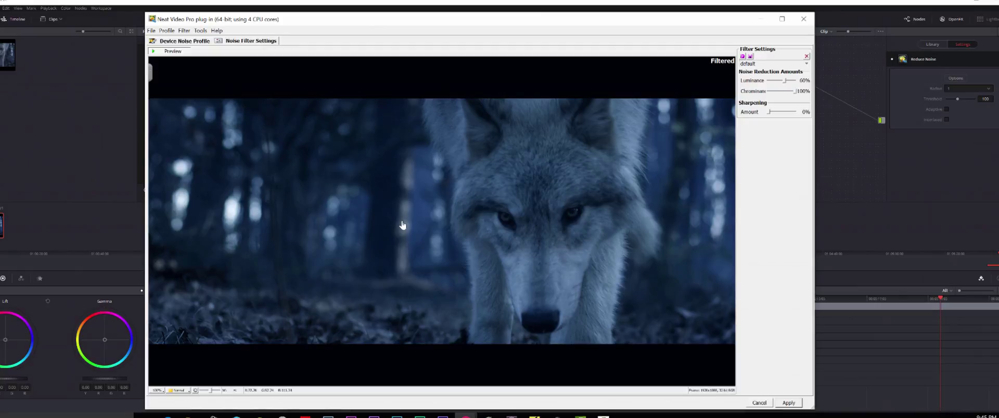
left_click(780, 112)
left_click(789, 405)
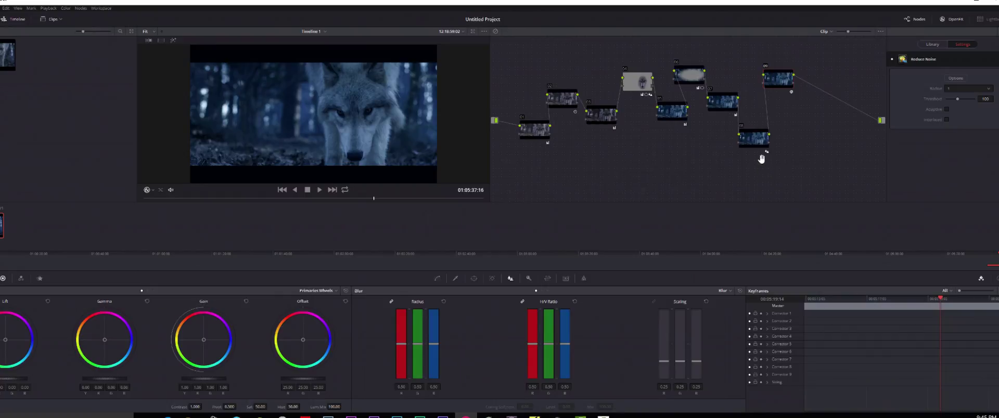
- Adjust the positions of the sharpening and noise reduction nodes in the graph, checking the image full screen
left_click_drag(758, 142, 745, 144)
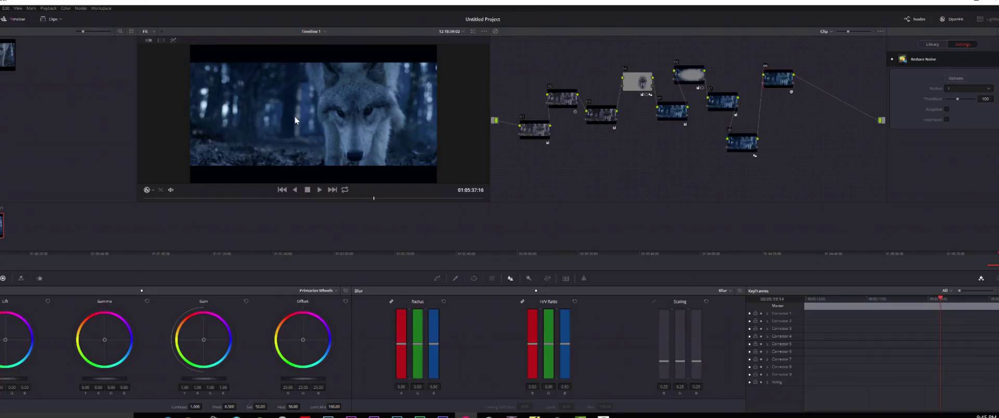
key("shift+f")
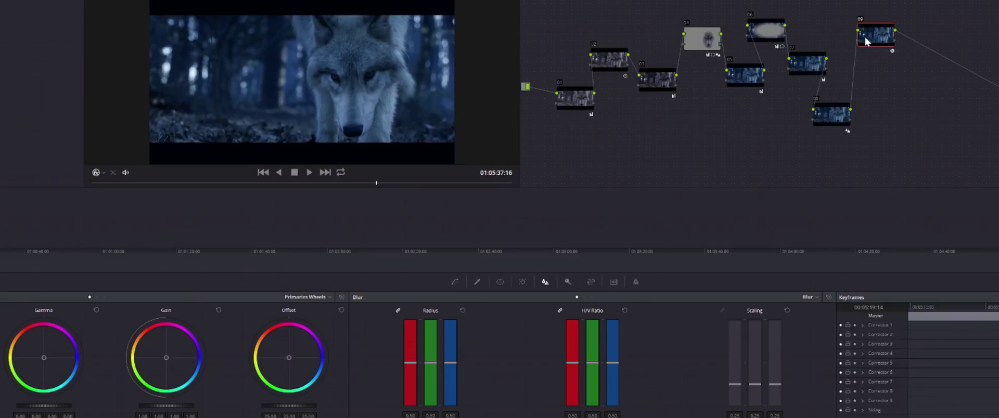
left_click_drag(877, 45, 868, 74)
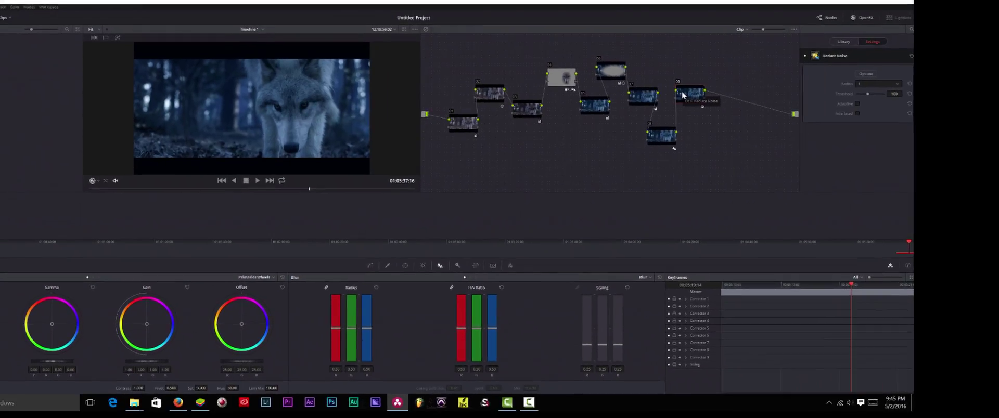
- Append a serial node after the noise reduction node and apply the FilmConvert Pro effect to it
left_click(844, 41)
key("alt+s")
left_click_drag(822, 126, 727, 94)
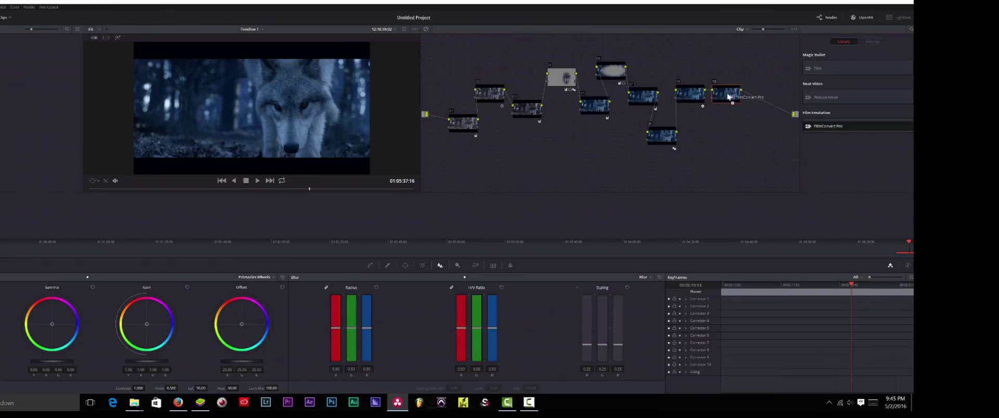
- Set FilmConvert Pro's film size to Super 35, film color to 10 and grain to 30
left_click(873, 136)
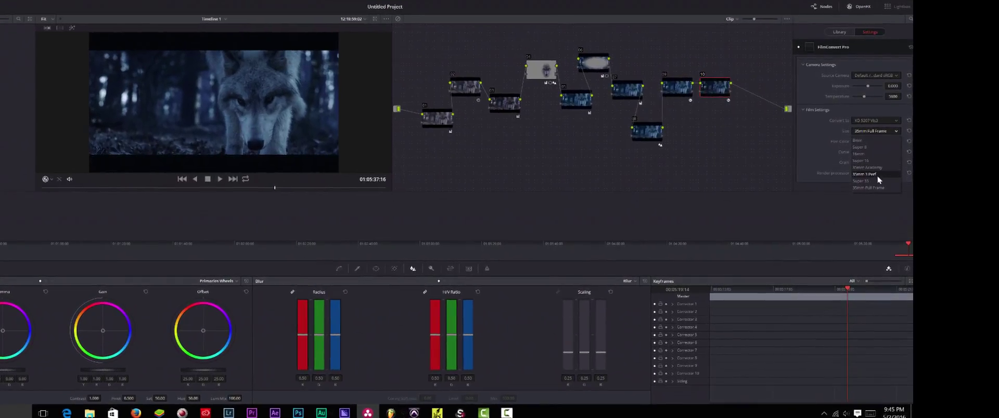
left_click(870, 182)
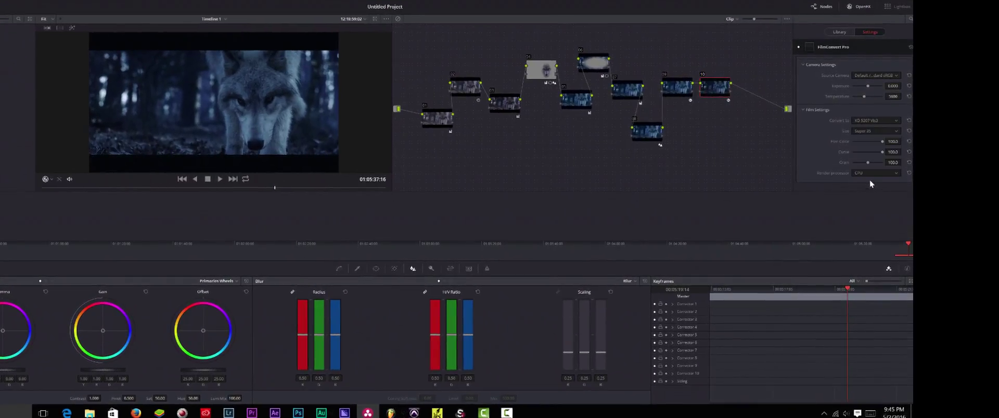
double_click(893, 142)
type("0")
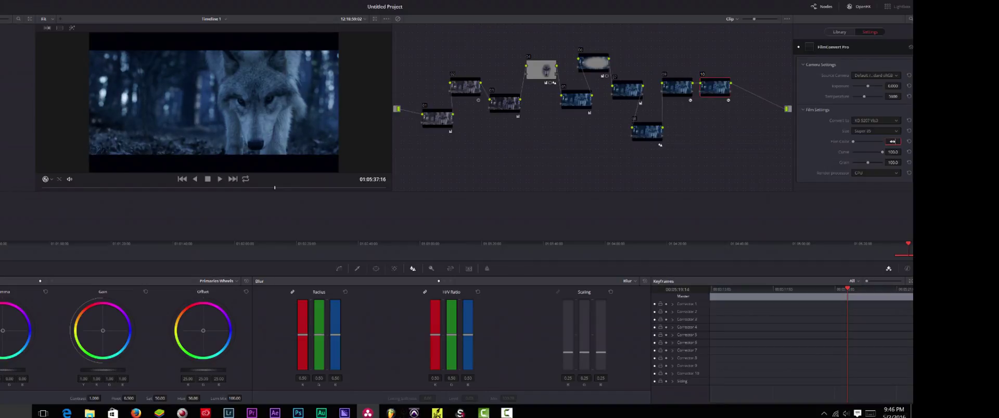
left_click_drag(893, 142, 732, 57)
double_click(894, 162)
type("30")
key("Return")
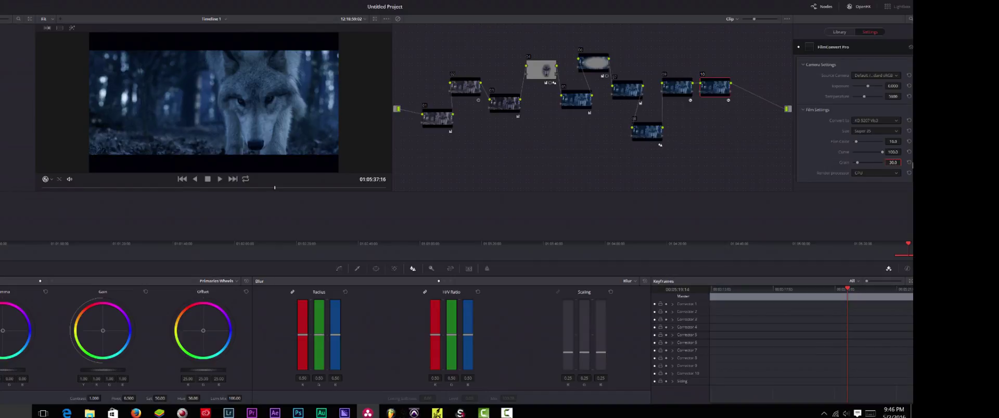